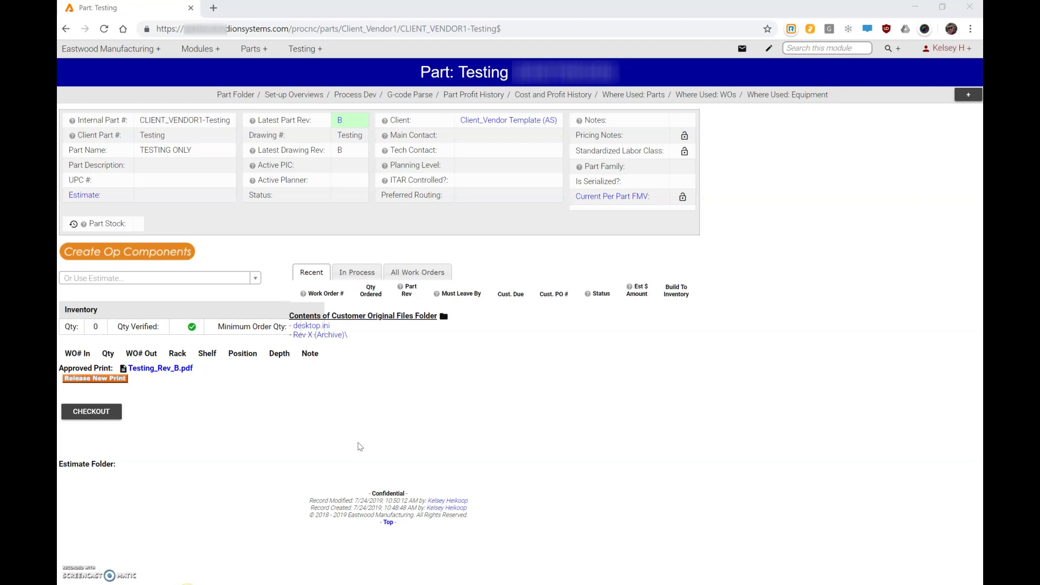
Bring the Current folder Explorer window forward and reposition it more centrally
left_click(350, 121)
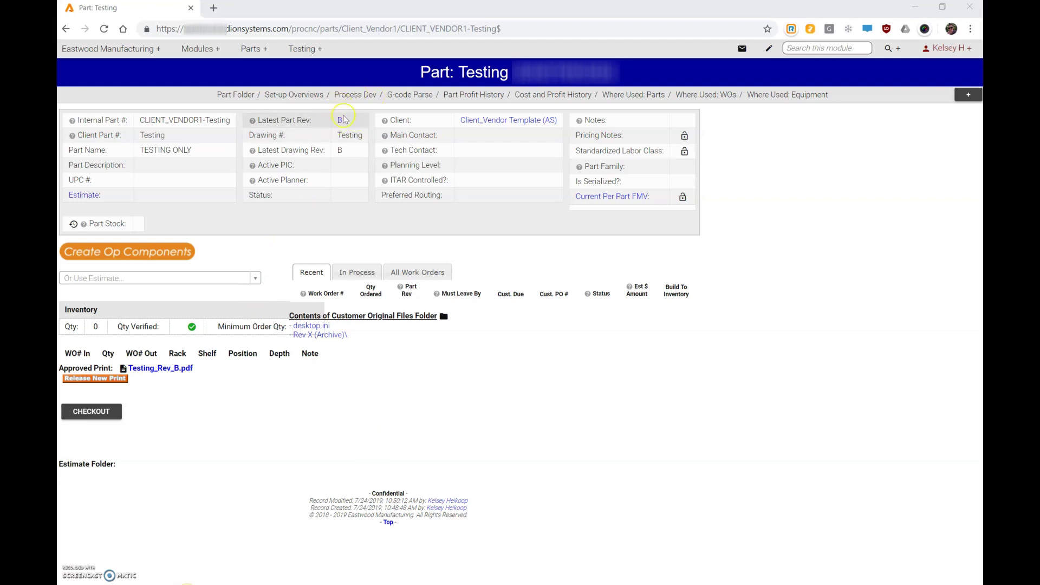
left_click(309, 233)
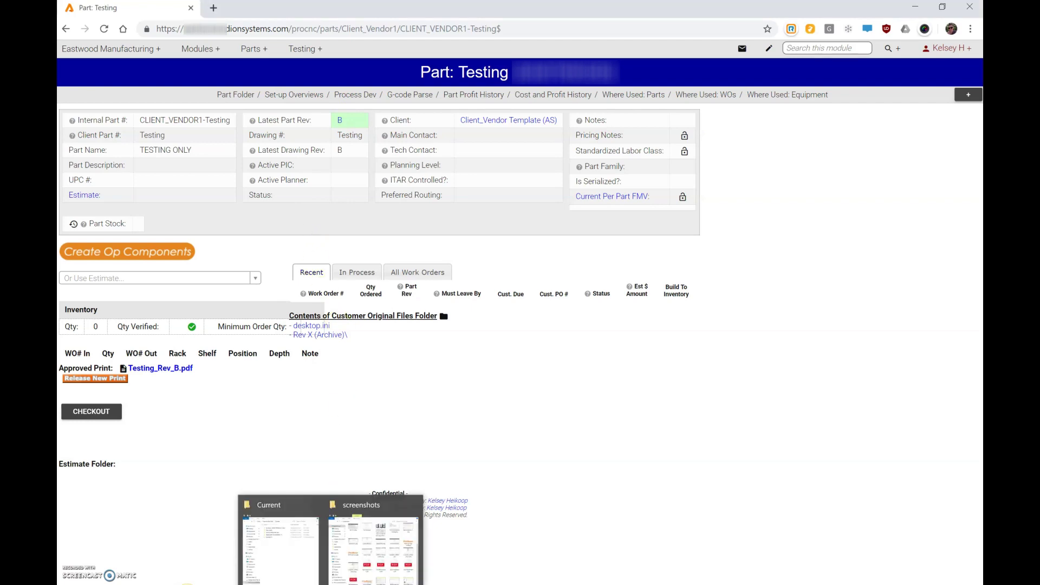
left_click(296, 566)
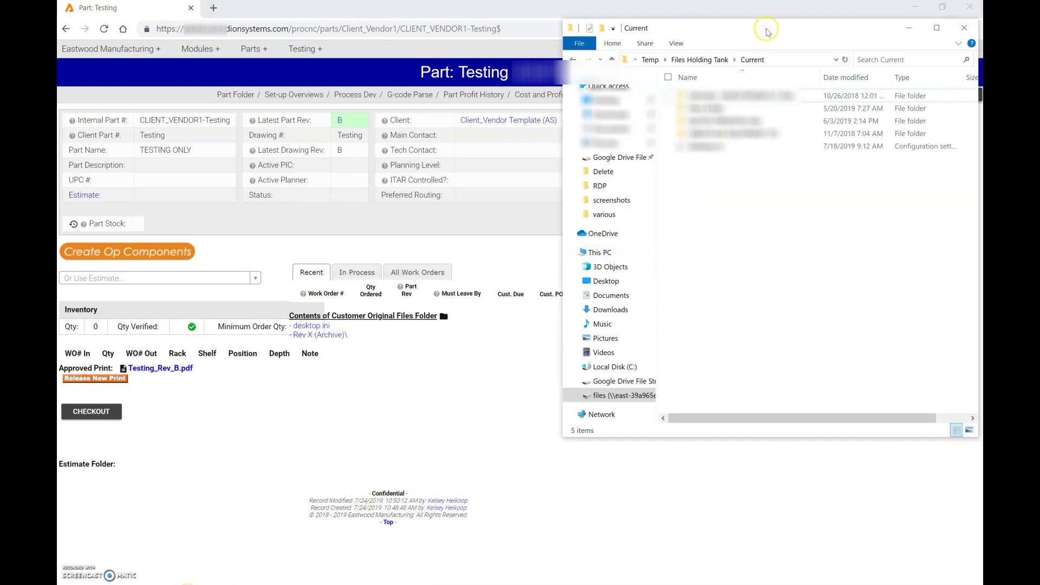
left_click_drag(767, 28, 661, 45)
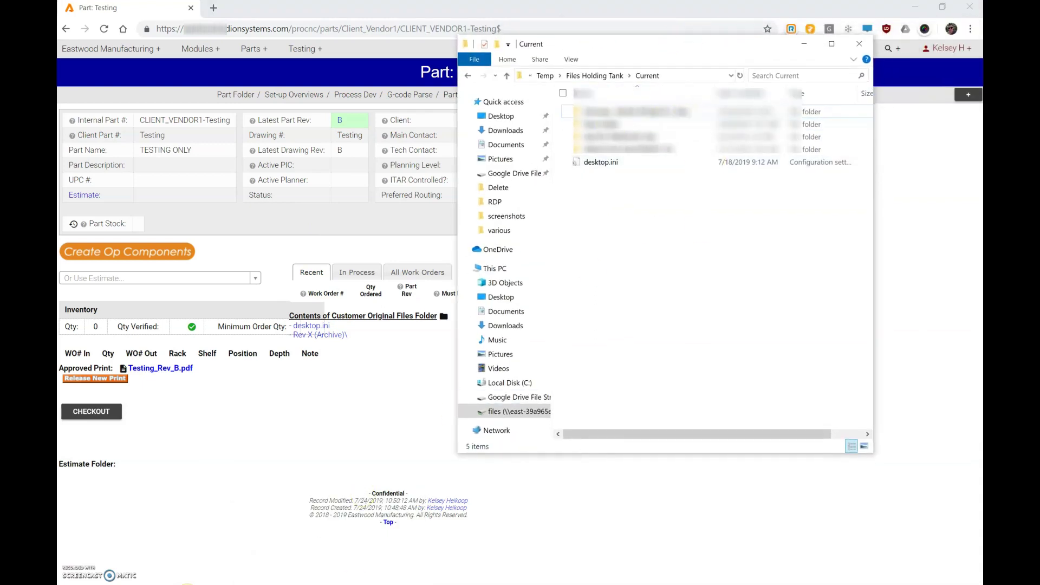
Copy Test Attachment 3.pdf from the screenshots folder into the Current folder window
mouse_move(296, 575)
left_click(390, 564)
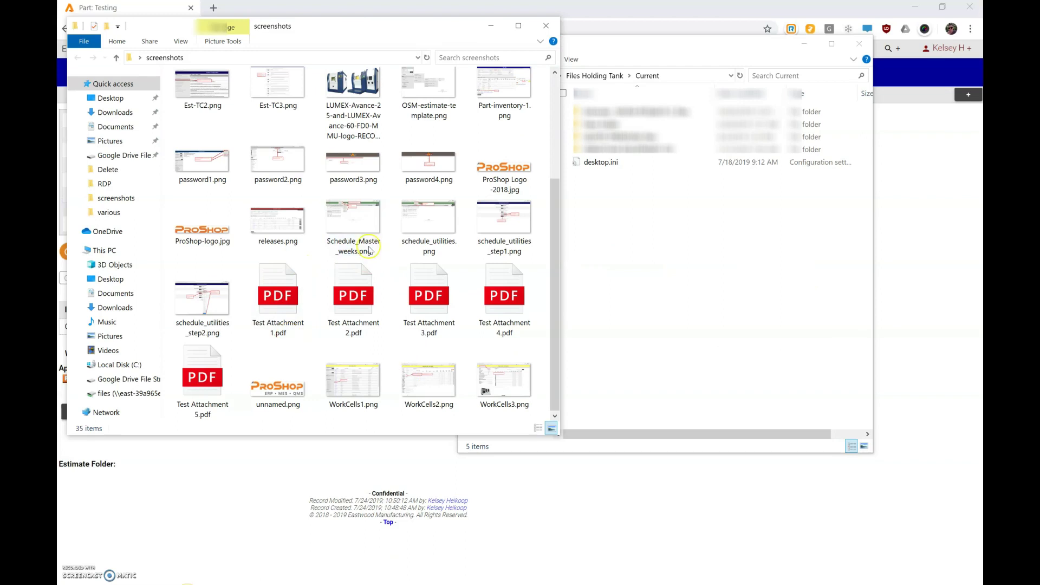
left_click(434, 317)
left_click_drag(433, 317, 617, 309)
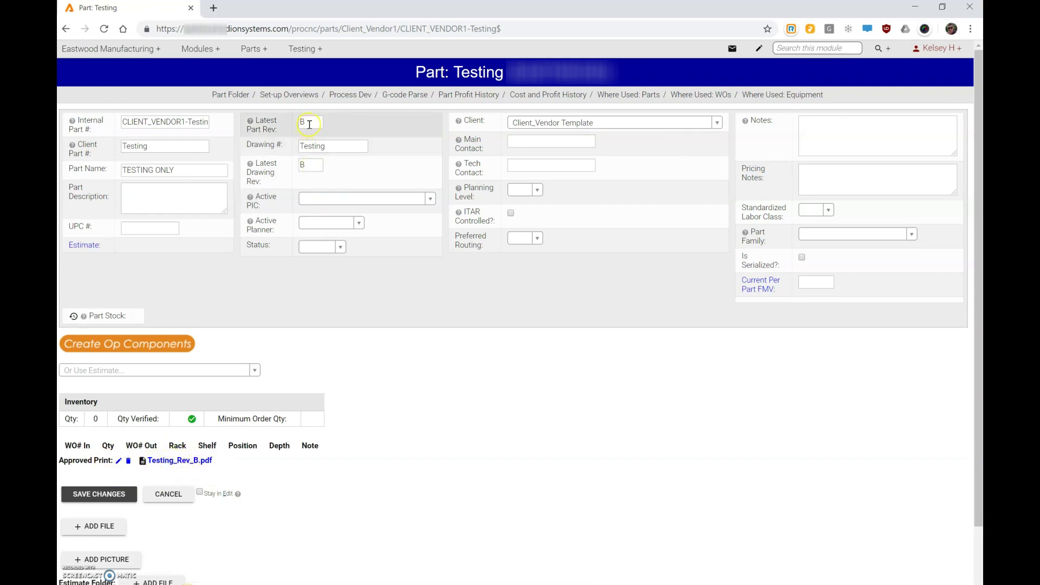
Open the Testing part's folder on disk via Part Folder, confirming Leave site
left_click(307, 345)
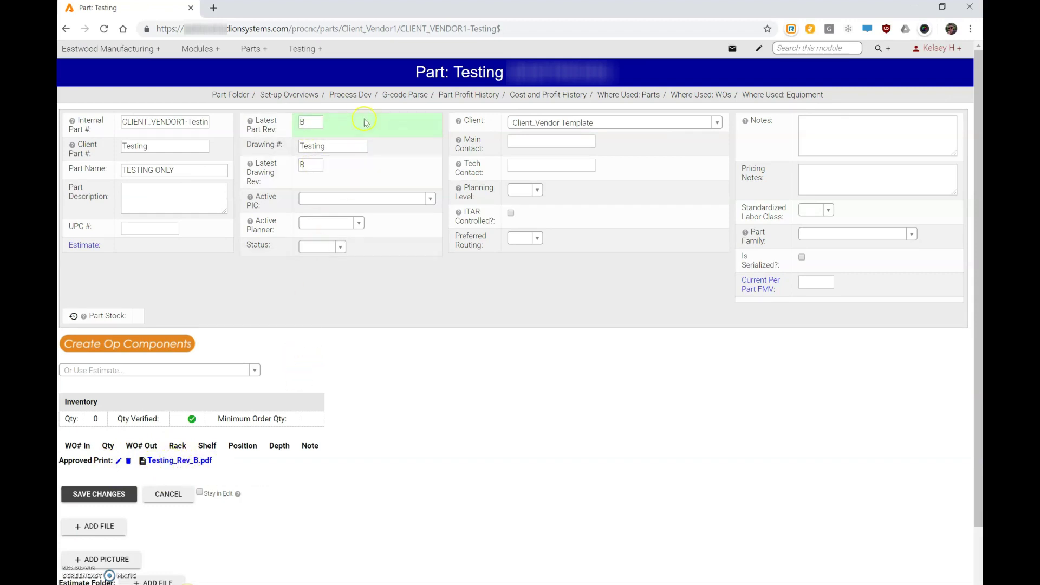
left_click(241, 95)
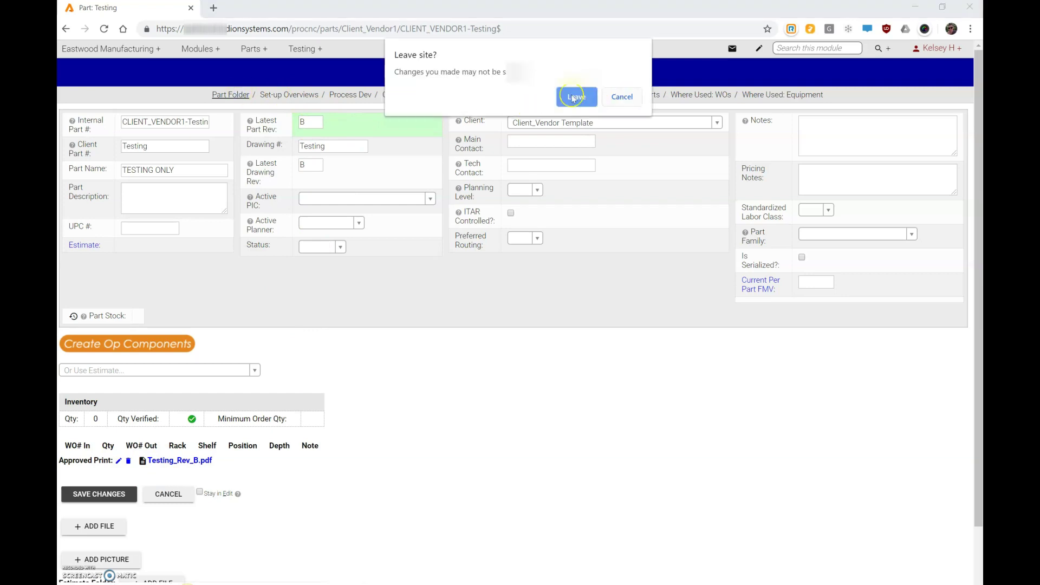
left_click(573, 97)
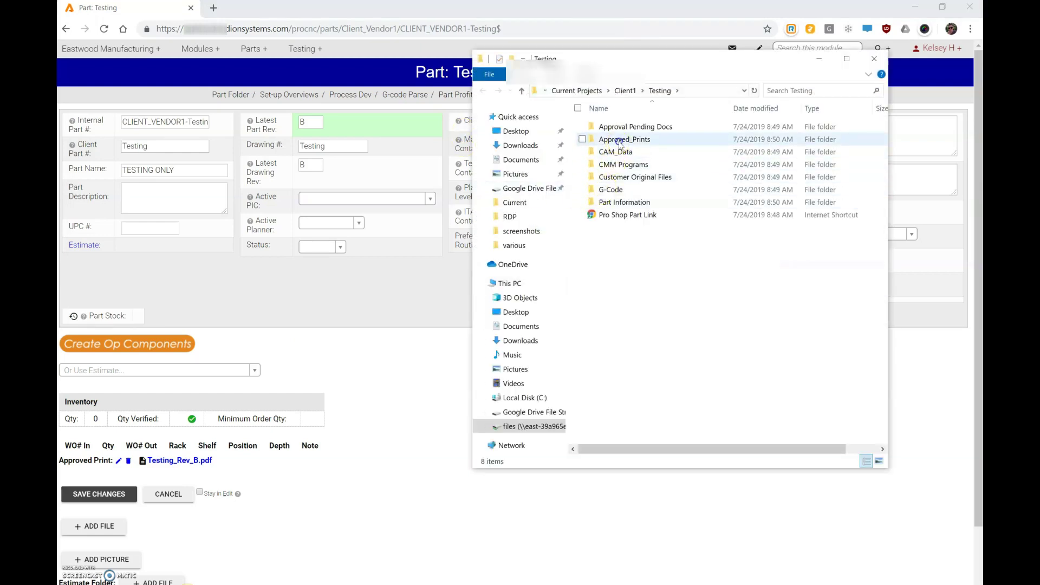
Open Approved_Prints, inspect its archives folder with the Rev A print, and go back
left_click(621, 144)
double_click(620, 142)
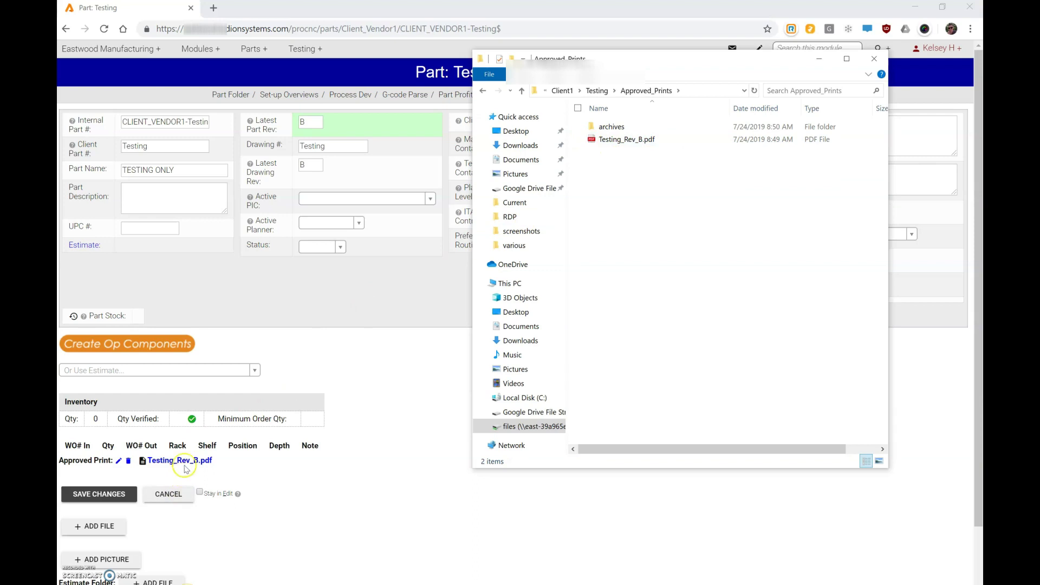
double_click(615, 127)
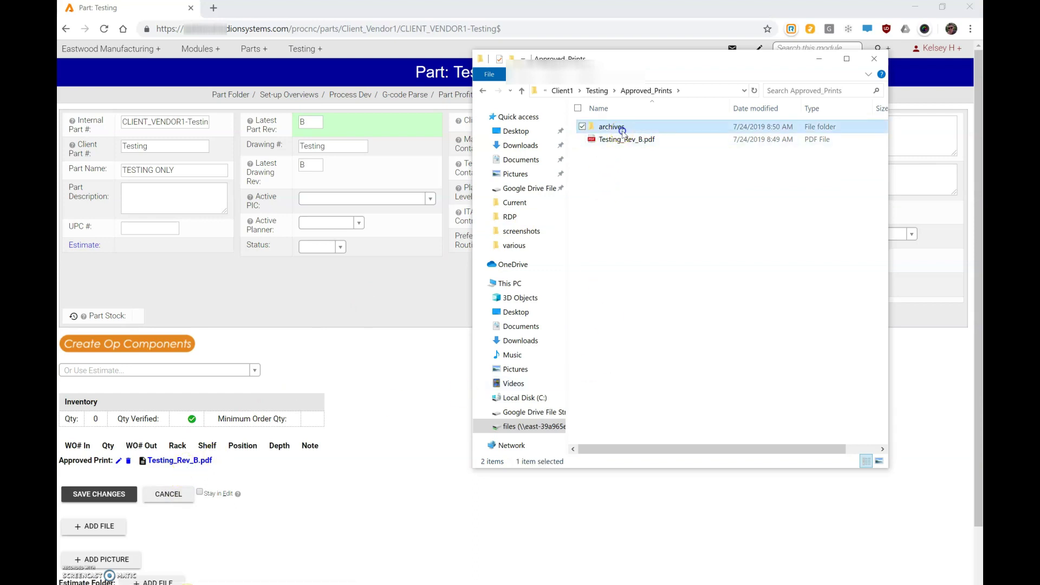
left_click_drag(730, 108, 762, 108)
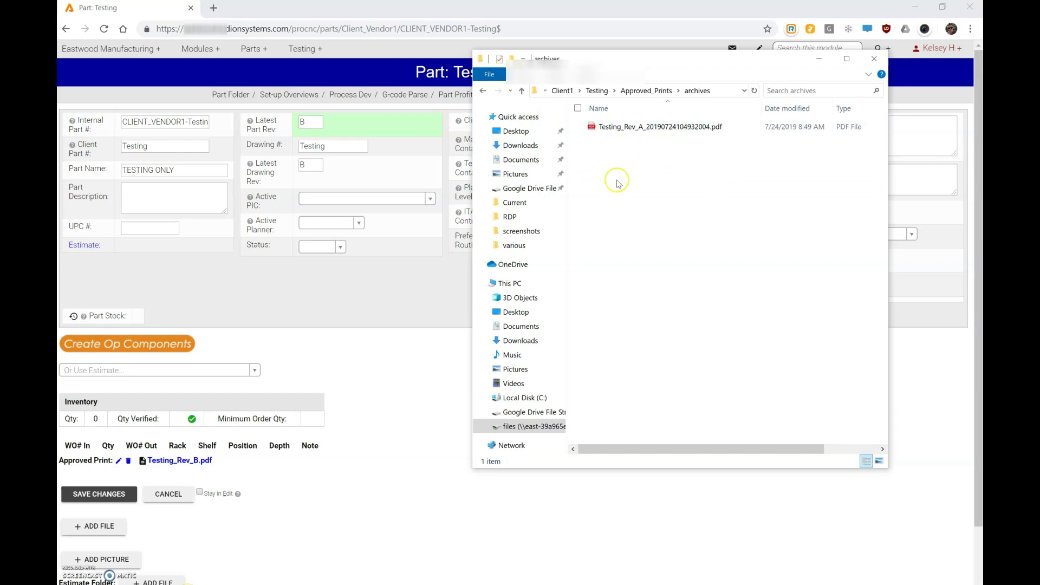
left_click(485, 91)
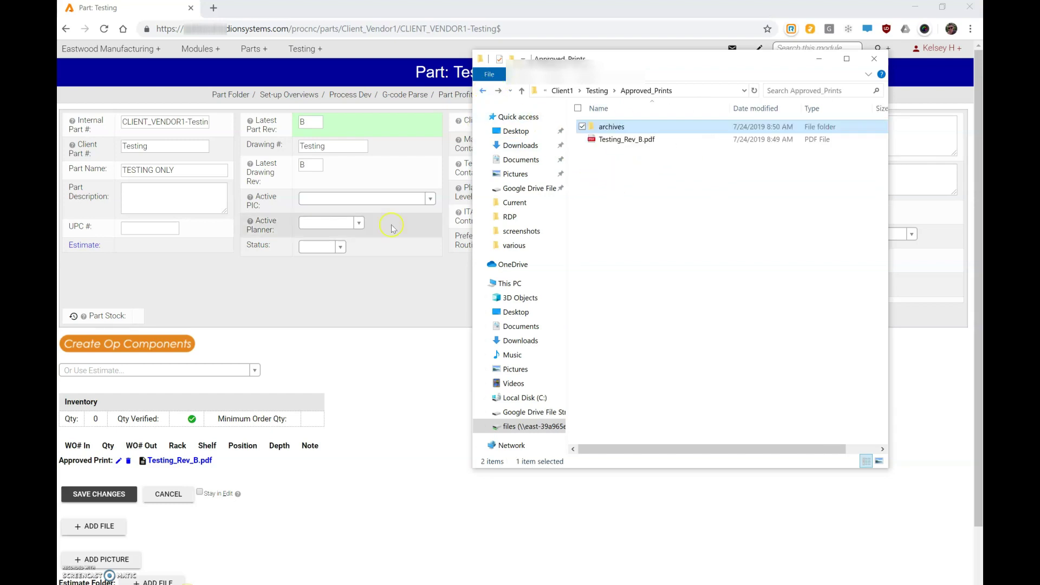
Change the Testing part's Latest Part Rev and Latest Drawing Rev from B to C
left_click(351, 299)
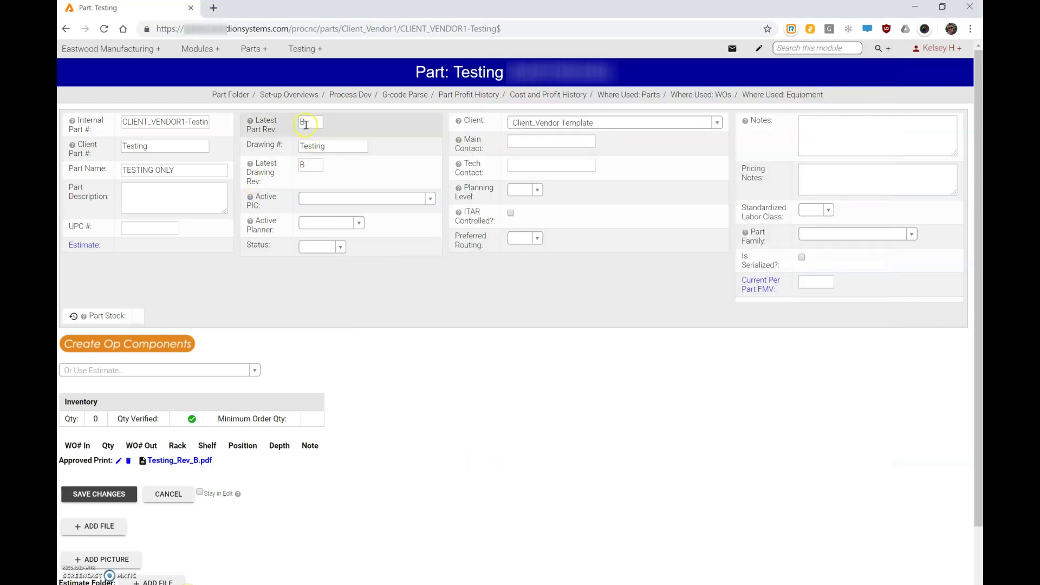
left_click_drag(306, 125, 244, 117)
type("C")
left_click_drag(312, 165, 274, 154)
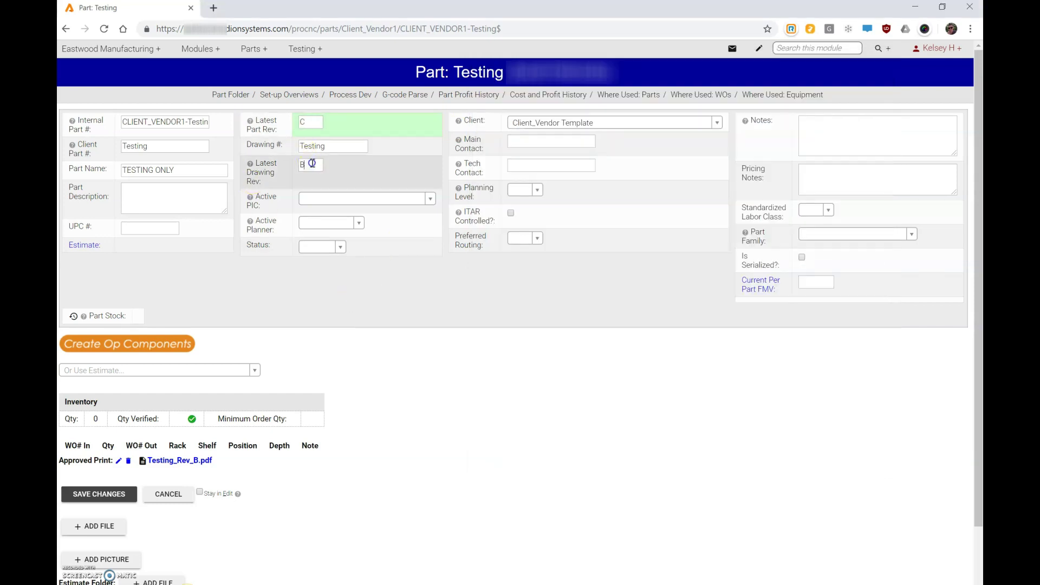
type("C")
key("Return")
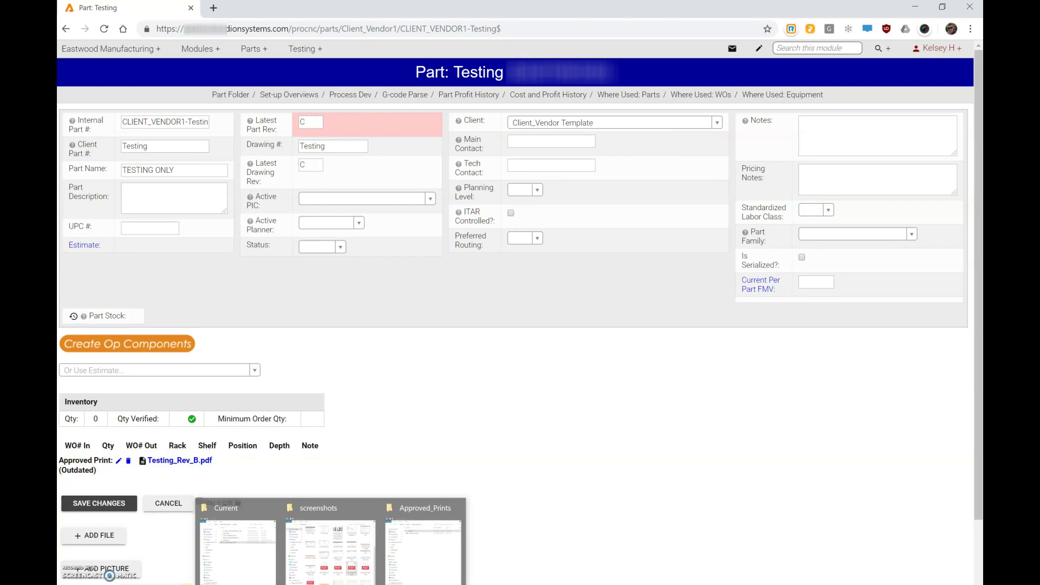
Refresh the Approved_Prints folder listing in File Explorer
left_click(402, 571)
right_click(657, 309)
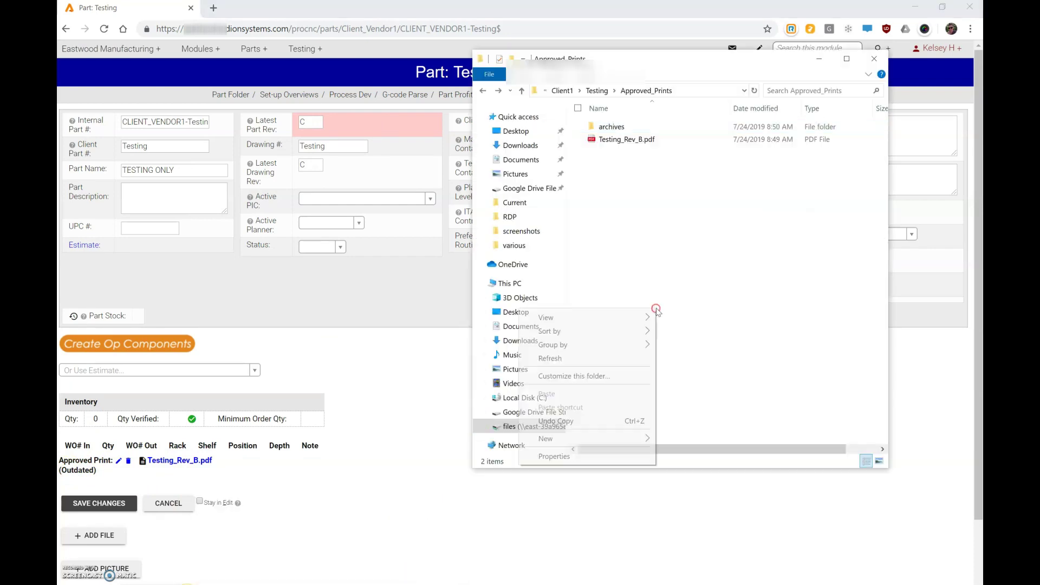
left_click(583, 359)
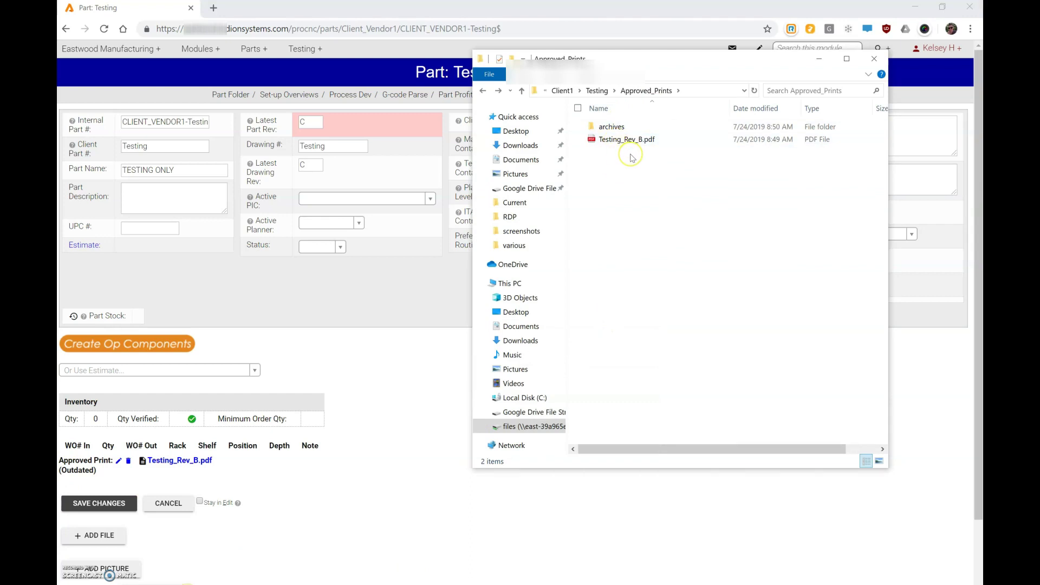
Enter C as Latest Part Rev and confirm Test Attachment 3.pdf sits in Current
left_click(108, 473)
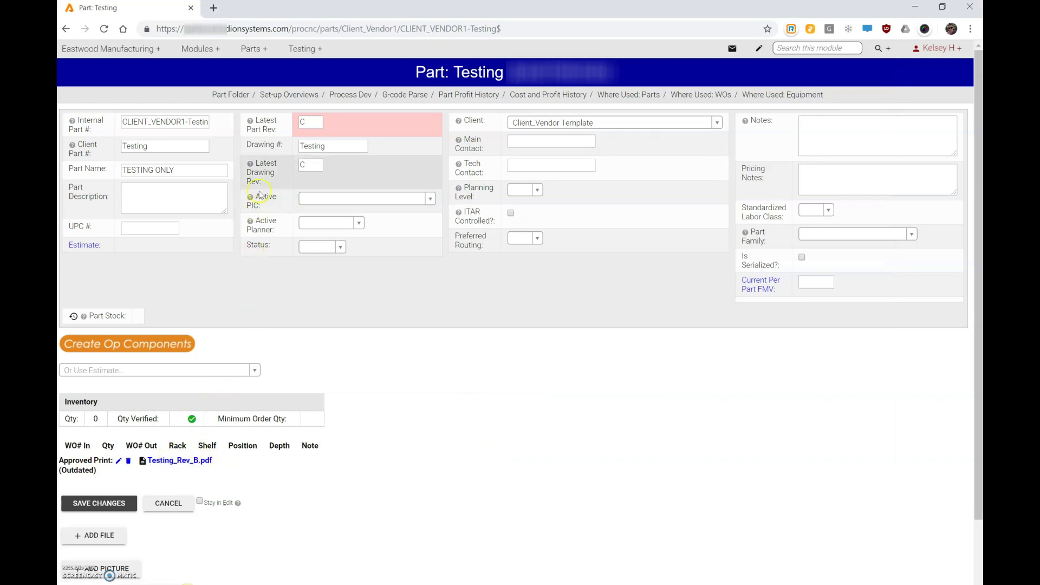
type("C")
left_click(393, 330)
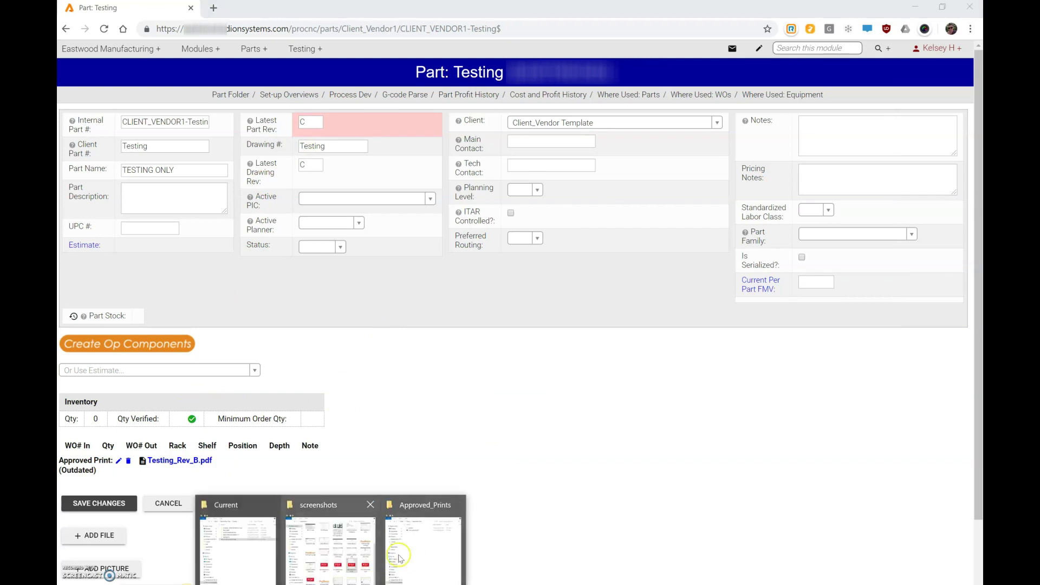
left_click(233, 542)
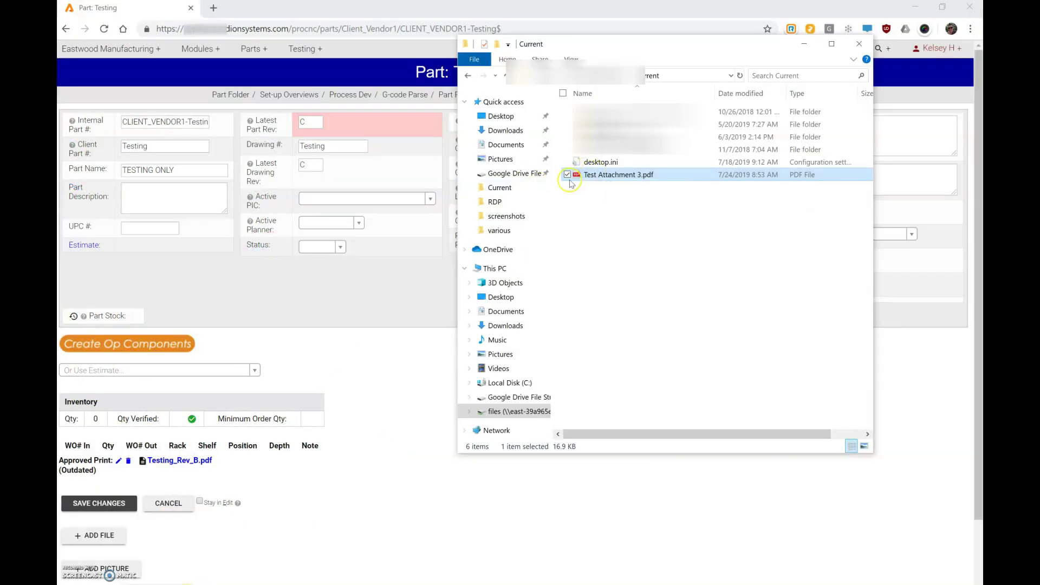
left_click(385, 470)
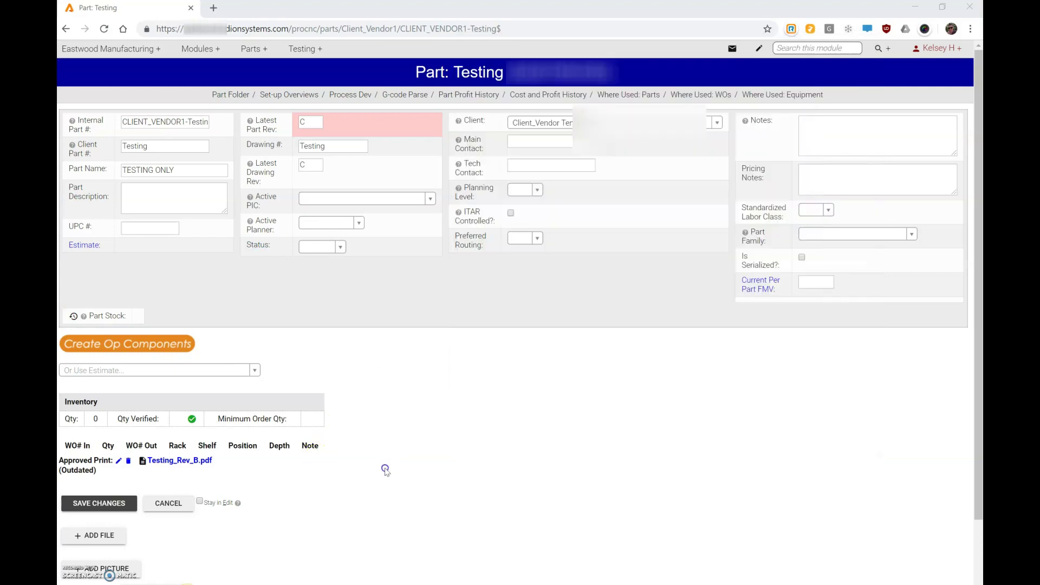
Replace the approved print with Holding Tank file Test Attachment 3.pdf, saved as Testing_Rev_C.pdf
left_click(119, 462)
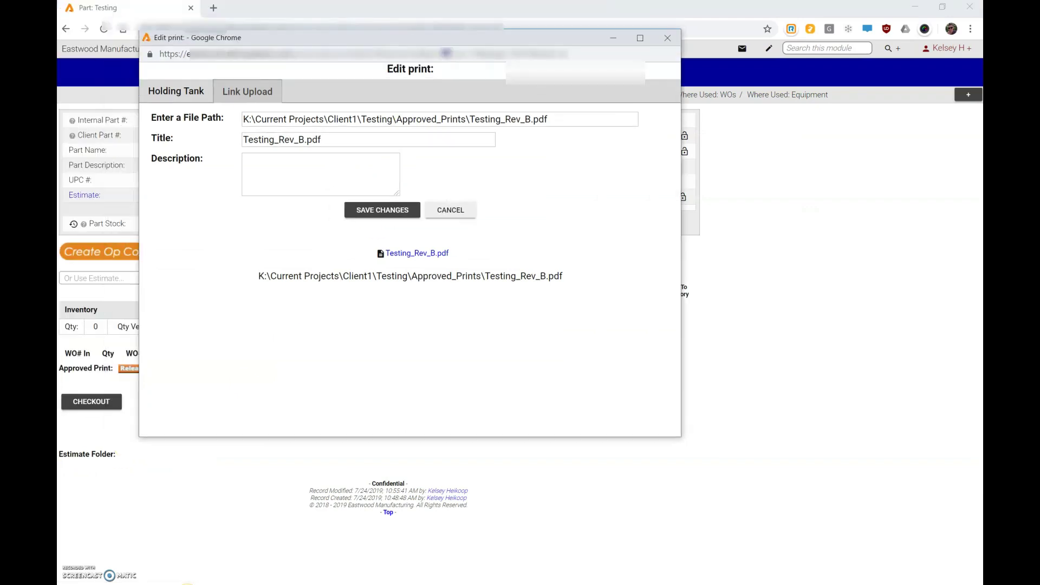
left_click_drag(244, 120, 590, 104)
left_click(595, 179)
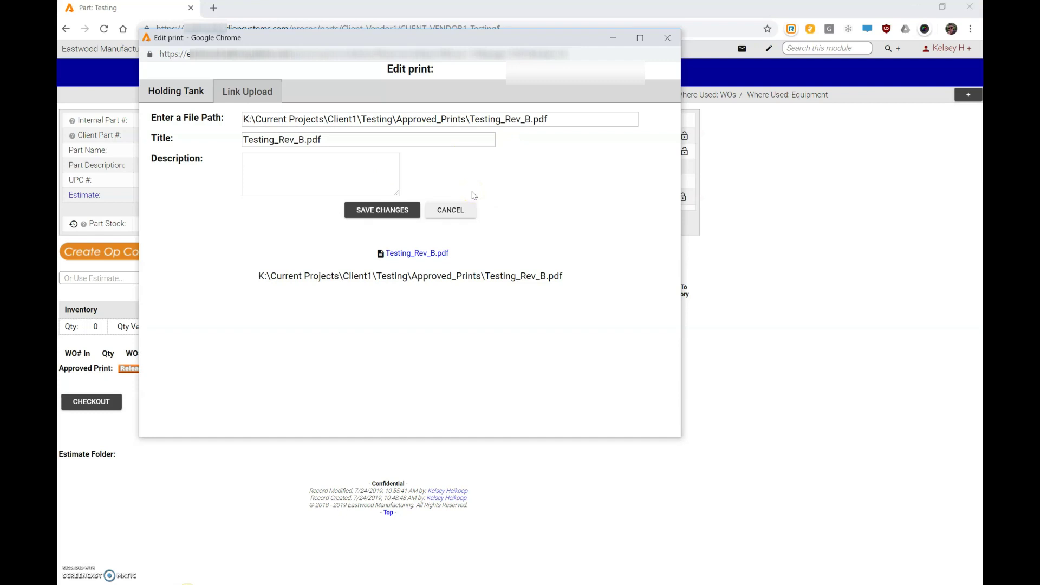
left_click(187, 92)
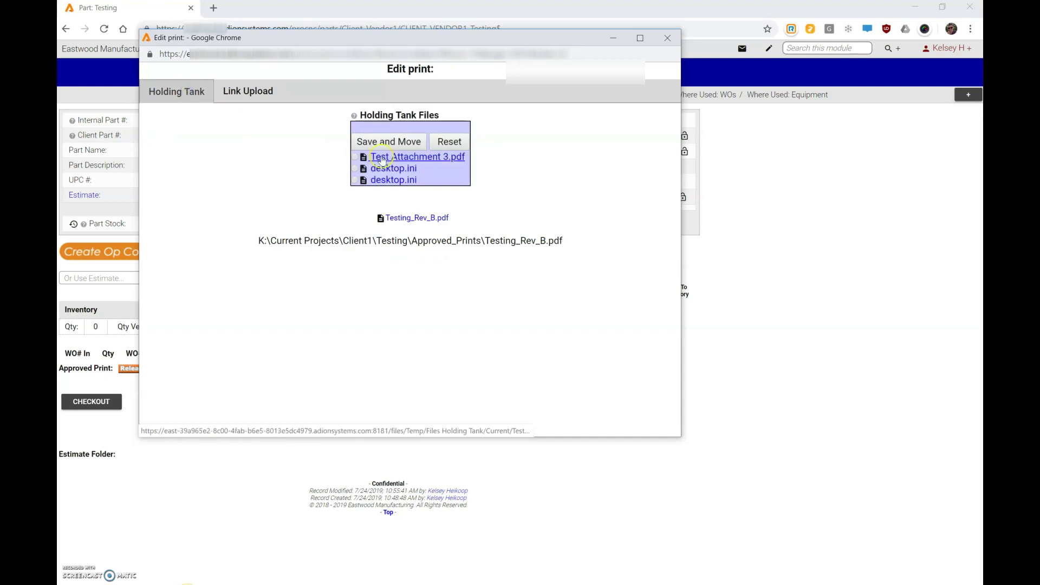
left_click(356, 157)
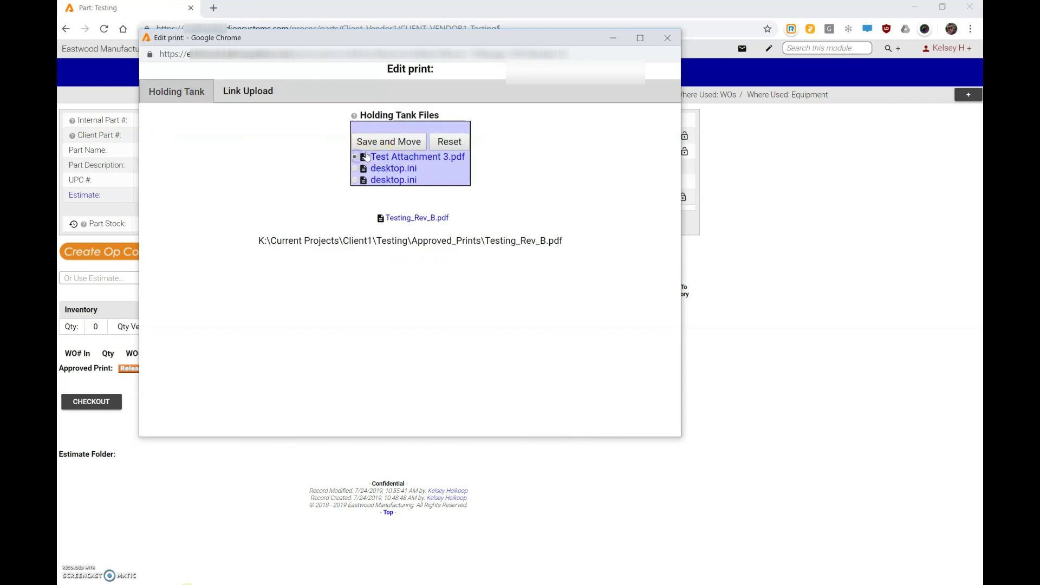
left_click(376, 141)
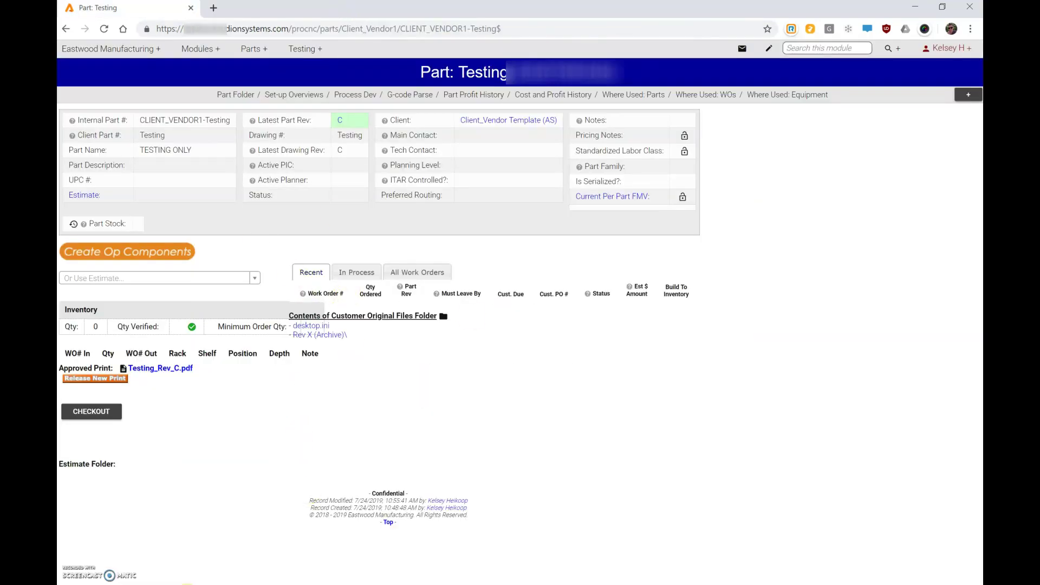
Refresh Approved_Prints to show Testing_Rev_C.pdf as its print
mouse_move(349, 564)
left_click(398, 563)
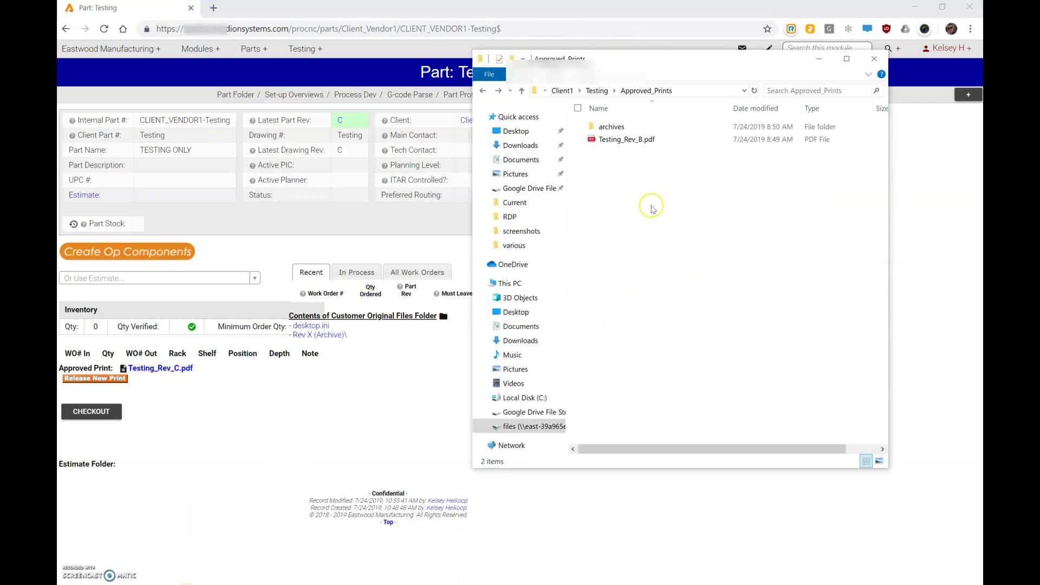
right_click(721, 216)
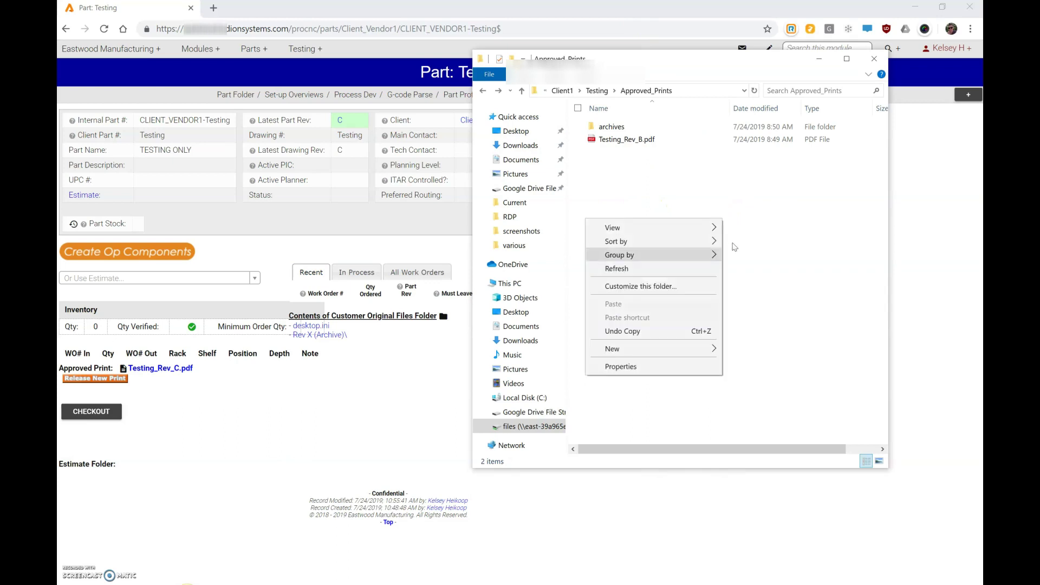
left_click(656, 270)
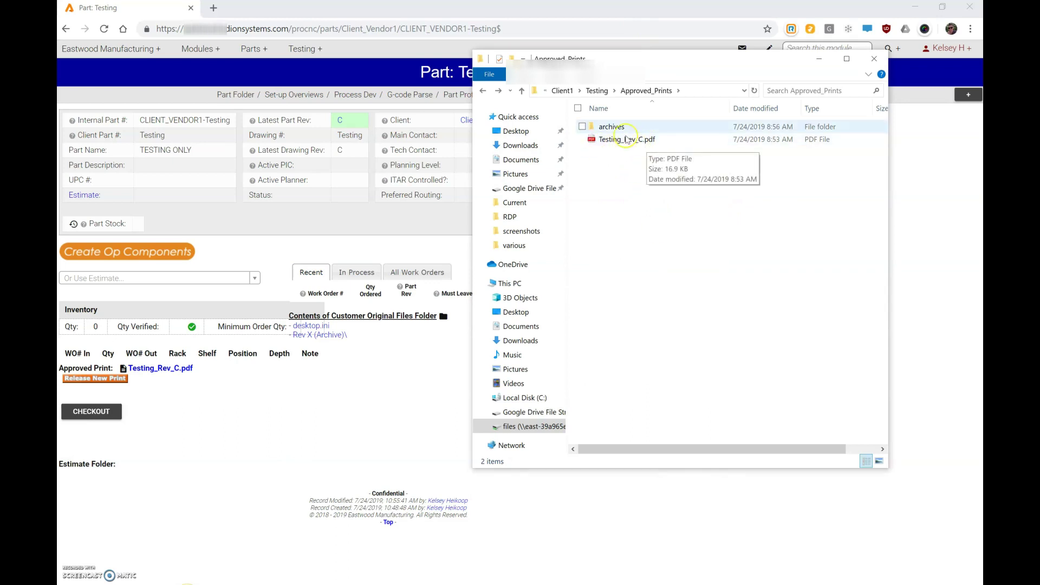
Verify Testing_Rev_B was archived beside Rev A, then return to the part page
double_click(612, 128)
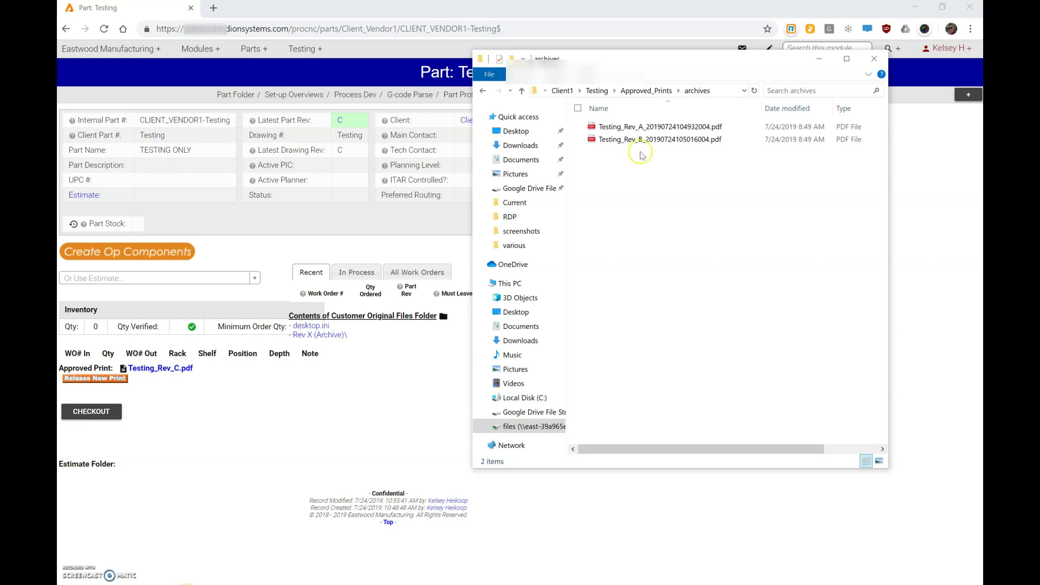
left_click(651, 142)
left_click(485, 93)
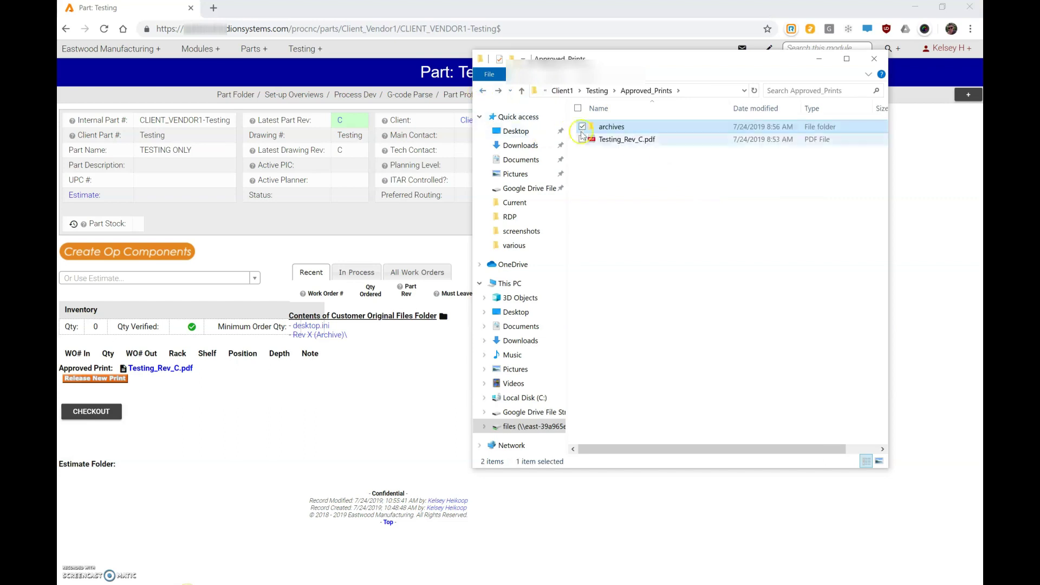
left_click(635, 208)
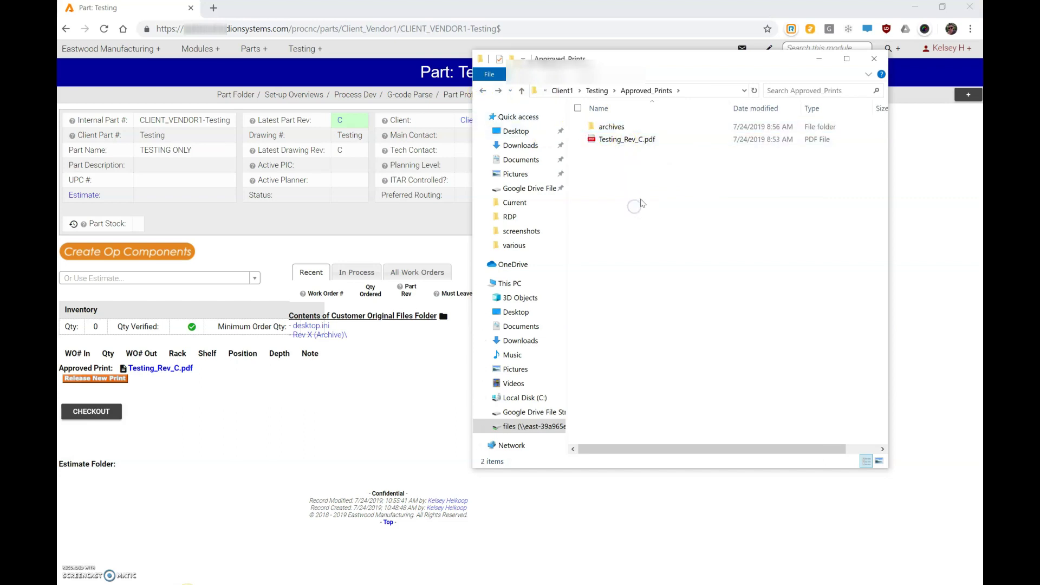
left_click(375, 223)
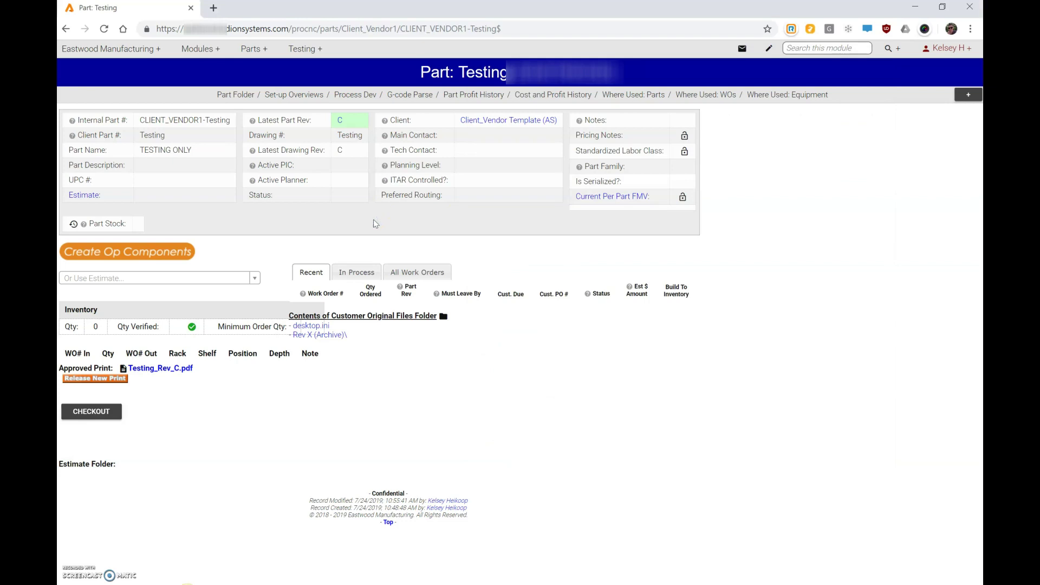